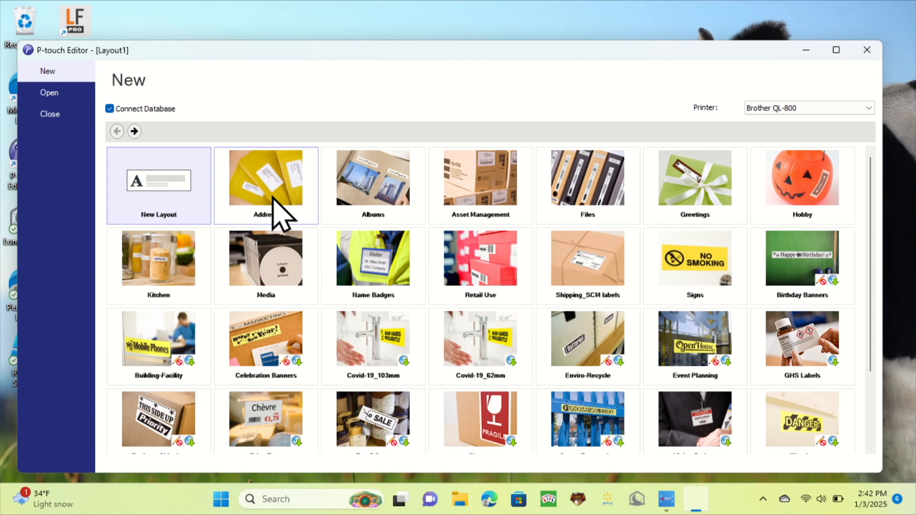
Step: Create a new layout with the database connection option enabled
left_click(119, 110)
left_click(120, 110)
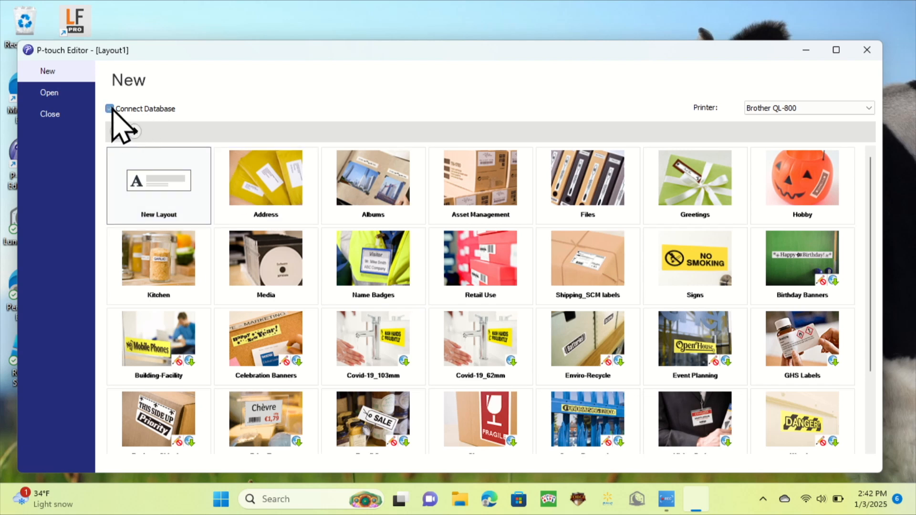
double_click(165, 186)
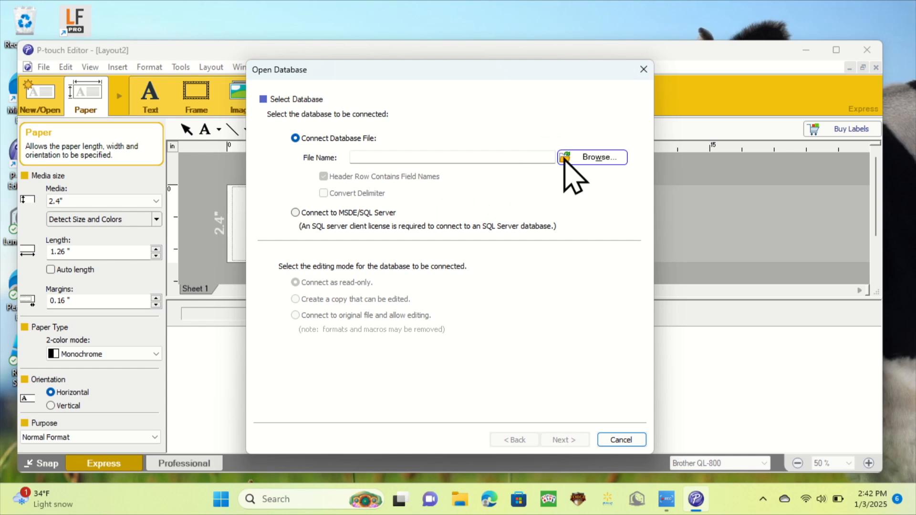
Step: Connect the downloaded CSV file from Downloads as the database, keeping the header row as field names
left_click(580, 161)
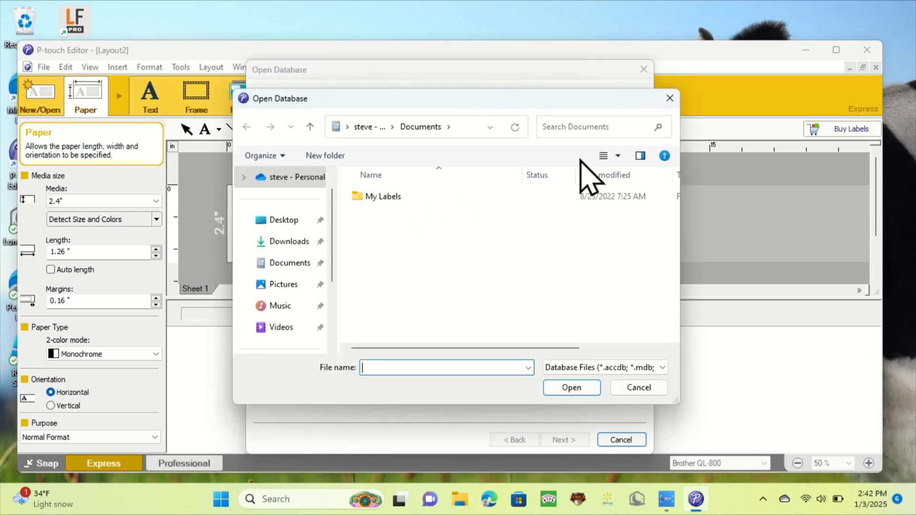
left_click(296, 243)
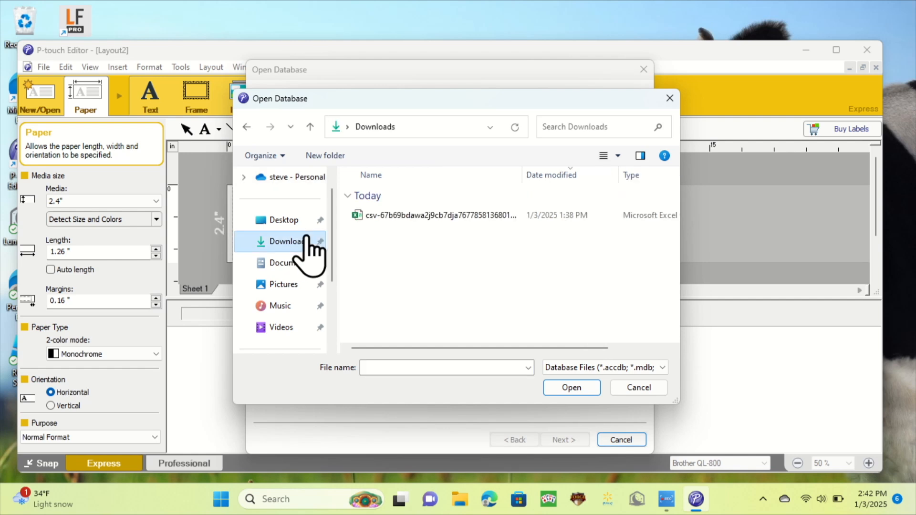
double_click(415, 215)
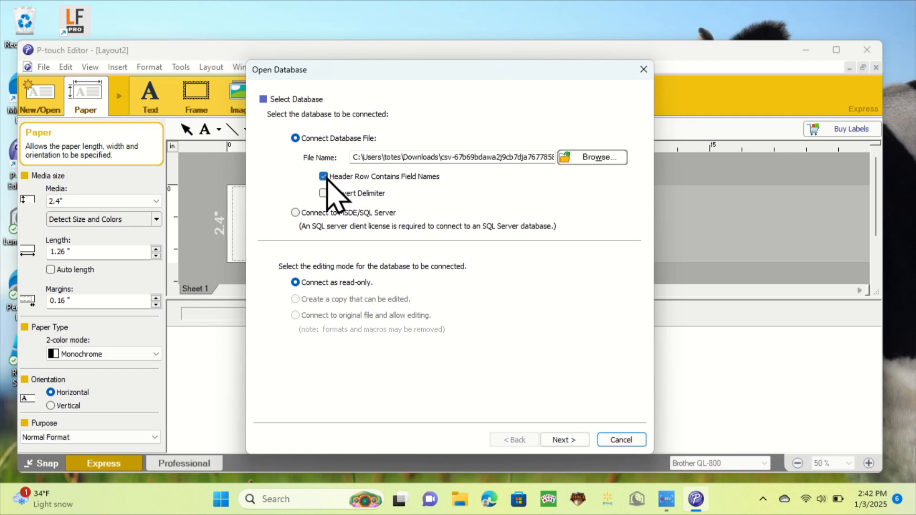
left_click(576, 438)
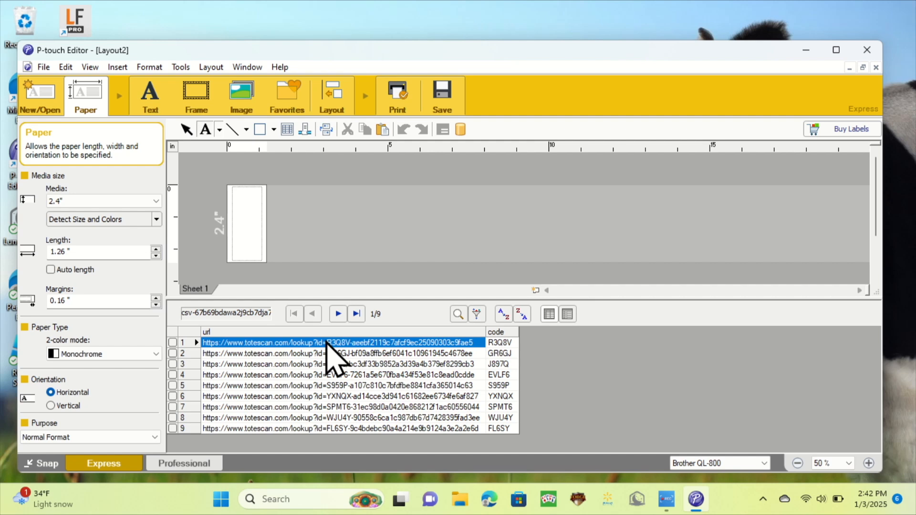
Step: Merge the url field into the layout as a bar code
right_click(328, 343)
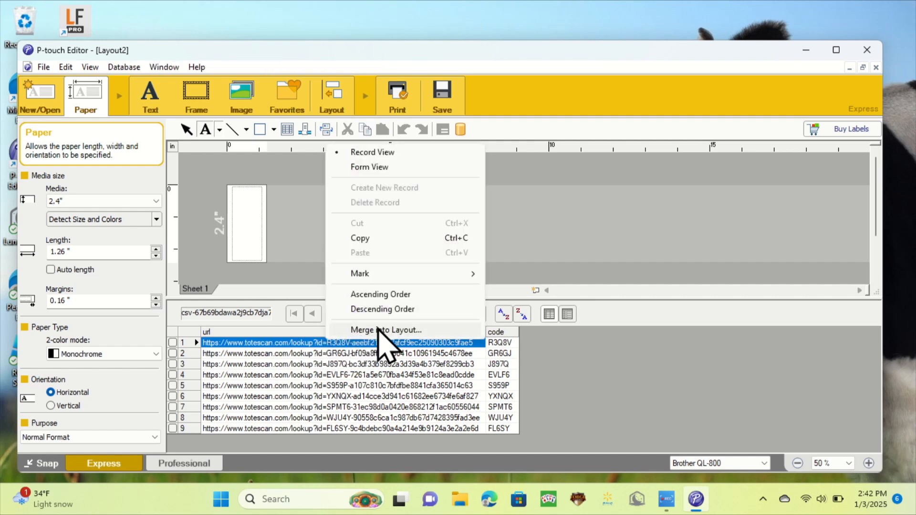
left_click(378, 331)
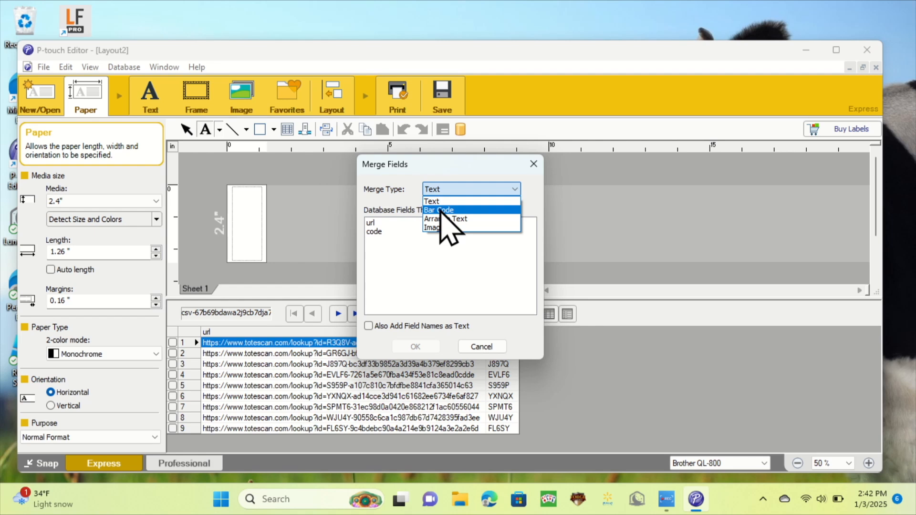
left_click(441, 211)
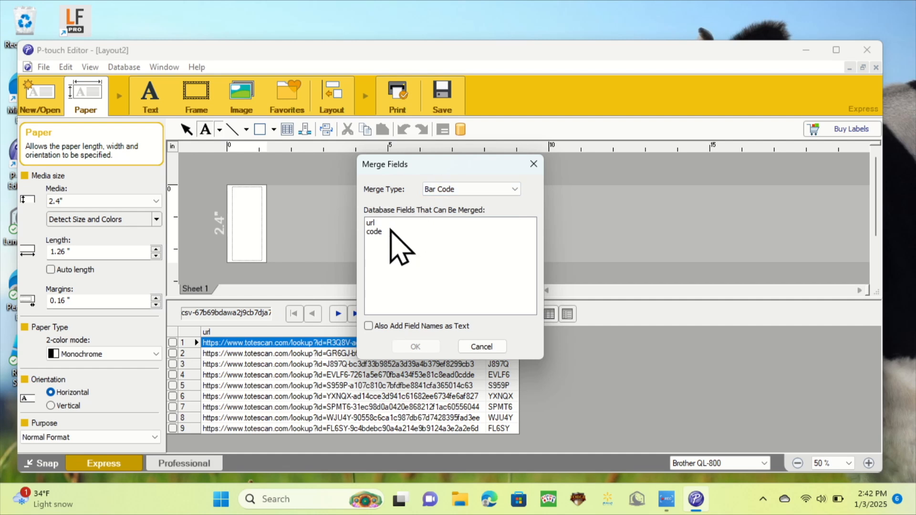
left_click(373, 223)
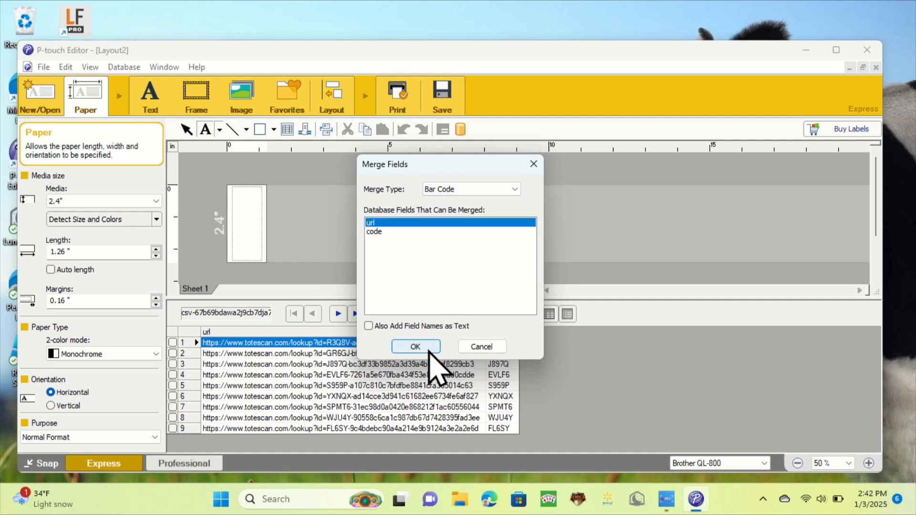
left_click(415, 347)
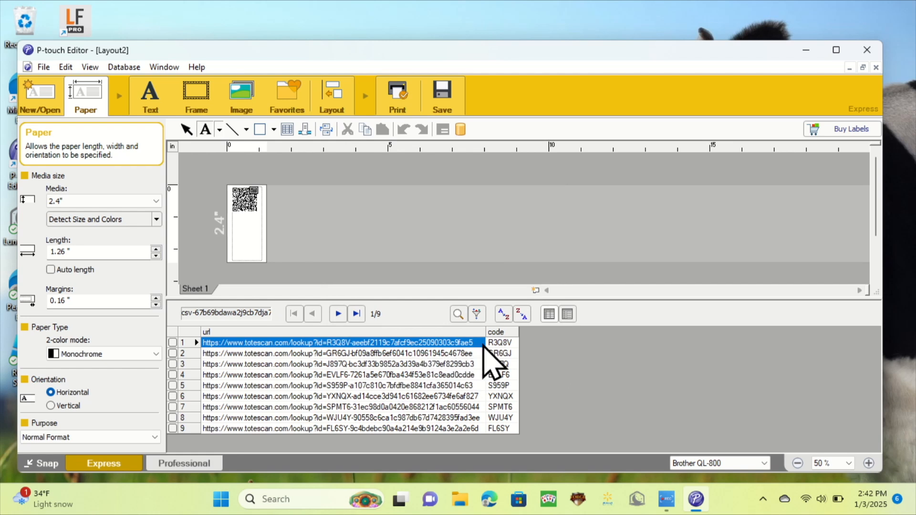
Step: Merge the code field into the layout as text
left_click(502, 345)
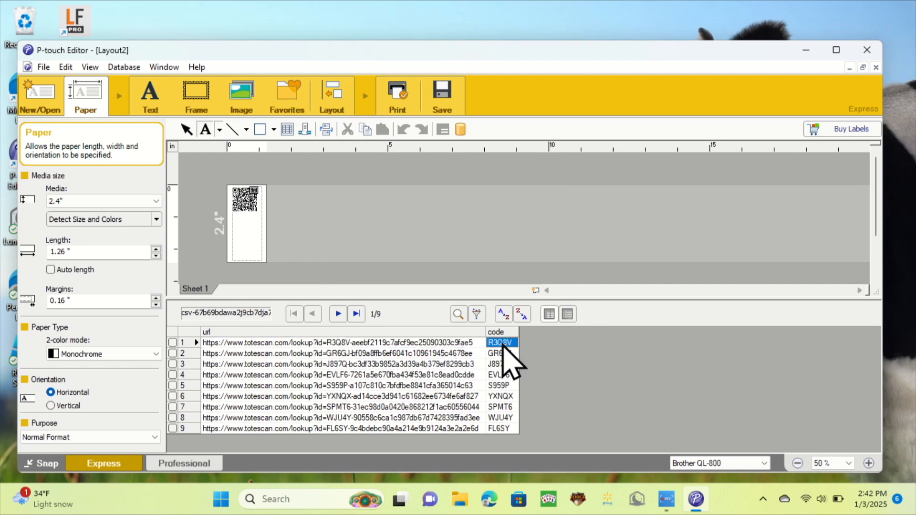
right_click(502, 345)
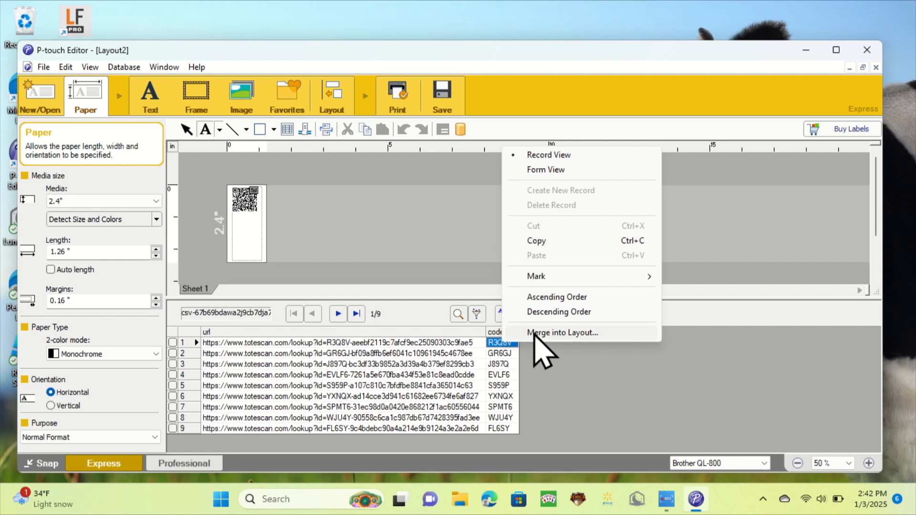
left_click(538, 334)
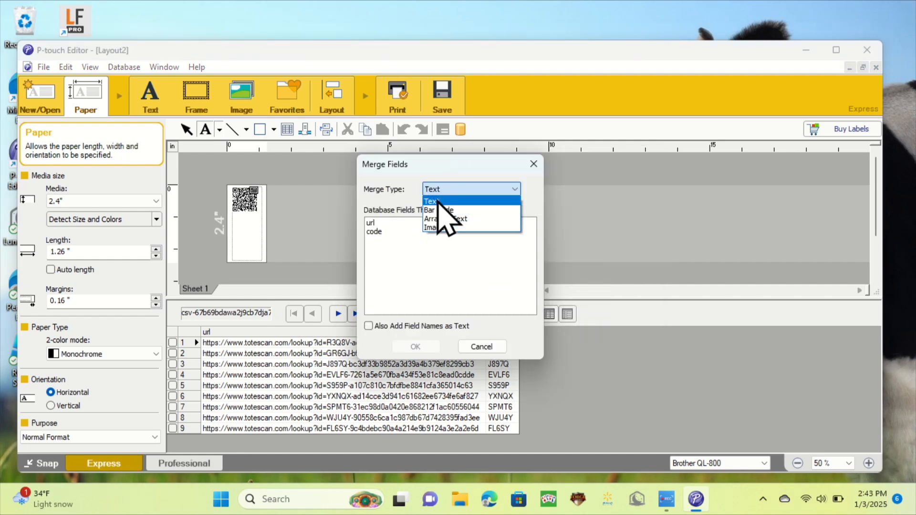
left_click(435, 202)
left_click(379, 232)
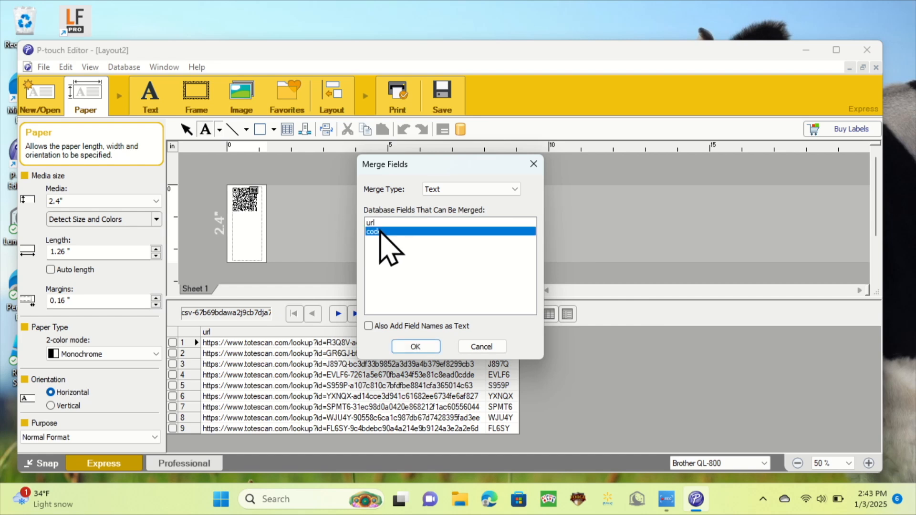
left_click(413, 347)
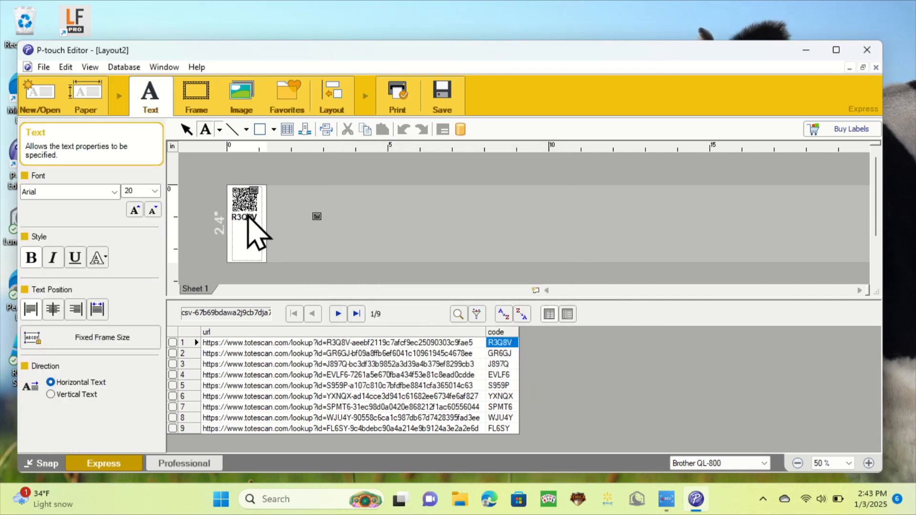
Step: Move the merged code text object down on the label
left_click(246, 213)
key("Down")
key("Down")
key("Down")
key("Down")
key("Down")
key("Down")
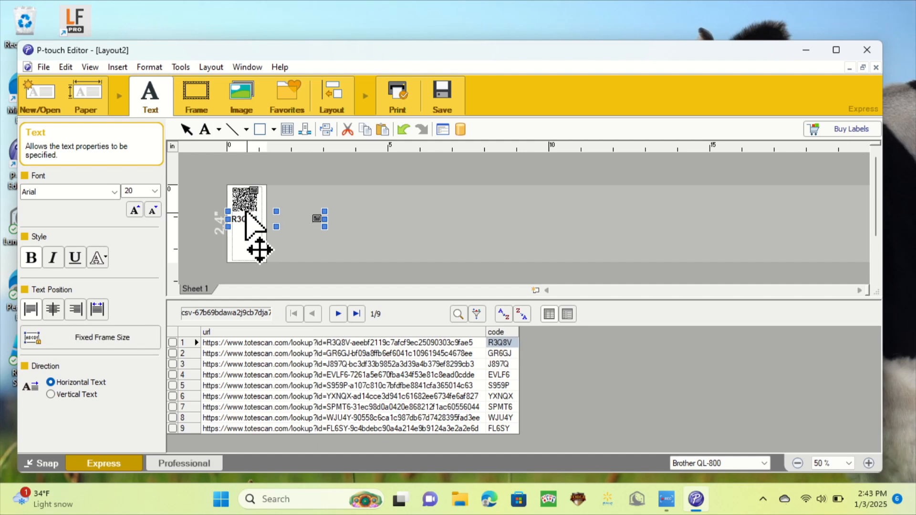
key("Down")
key("Down")
key("Down")
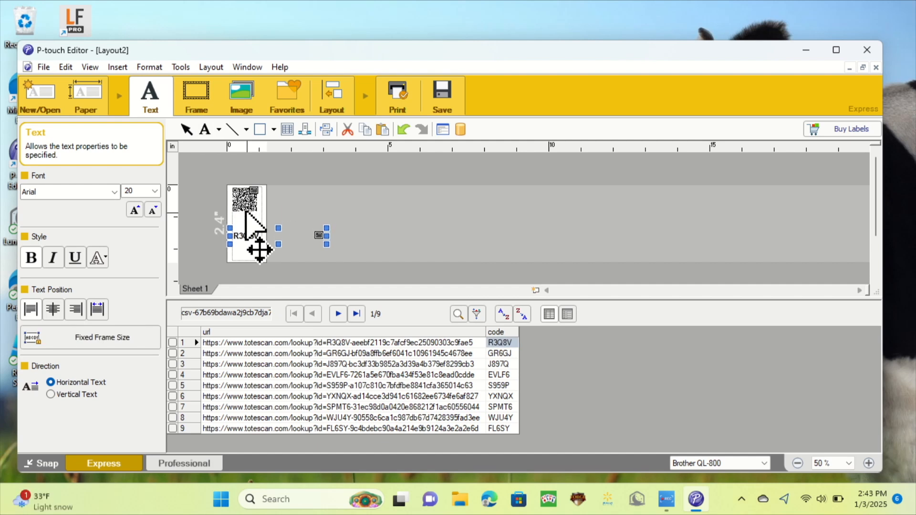
Step: Nudge the QR code down on the label and deselect it
left_click(245, 203)
key("Down")
key("Down")
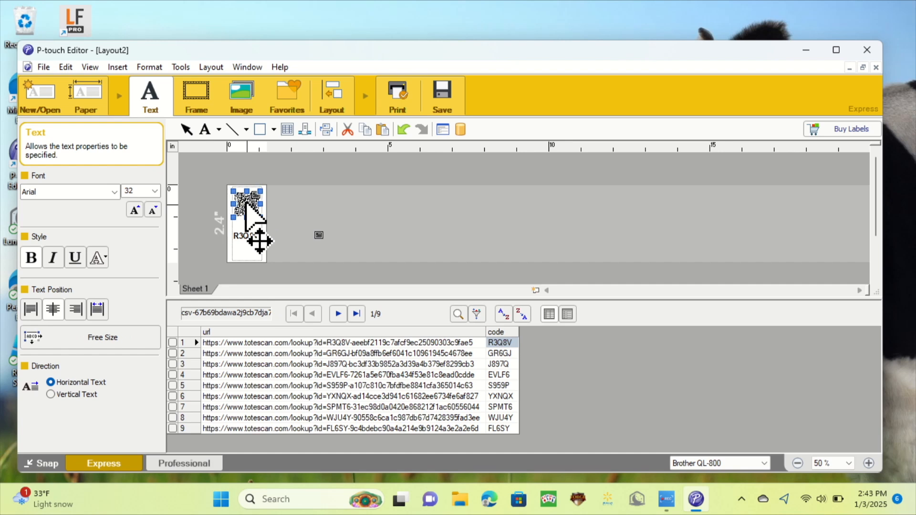
key("Down")
key("Down")
key("Down")
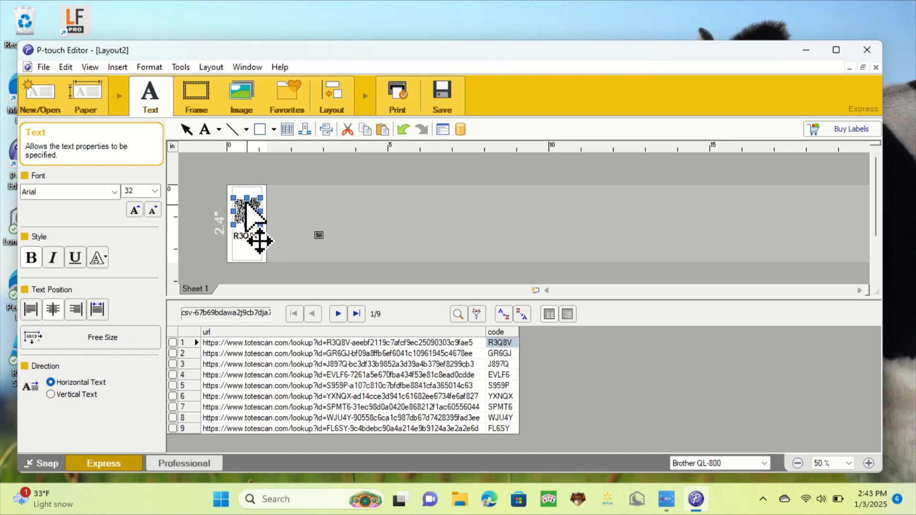
left_click(307, 219)
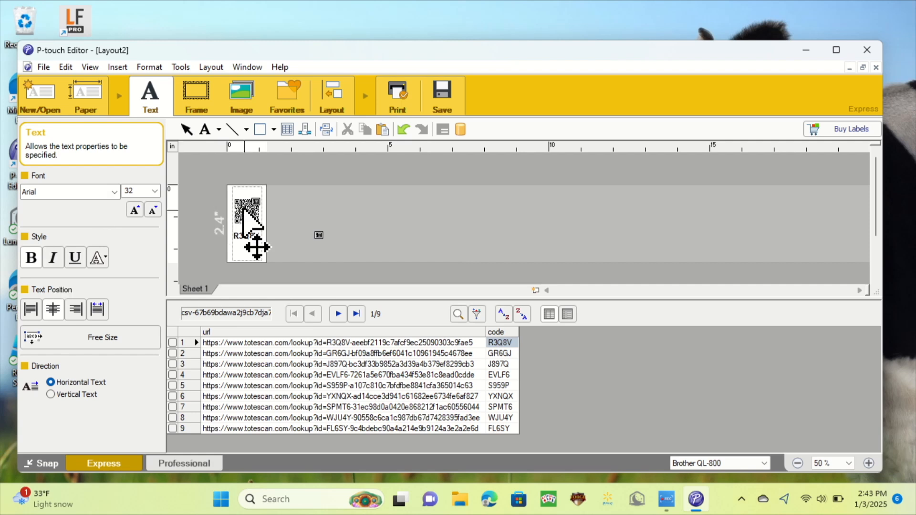
Step: Lengthen the label by extending its right edge
left_click(244, 210)
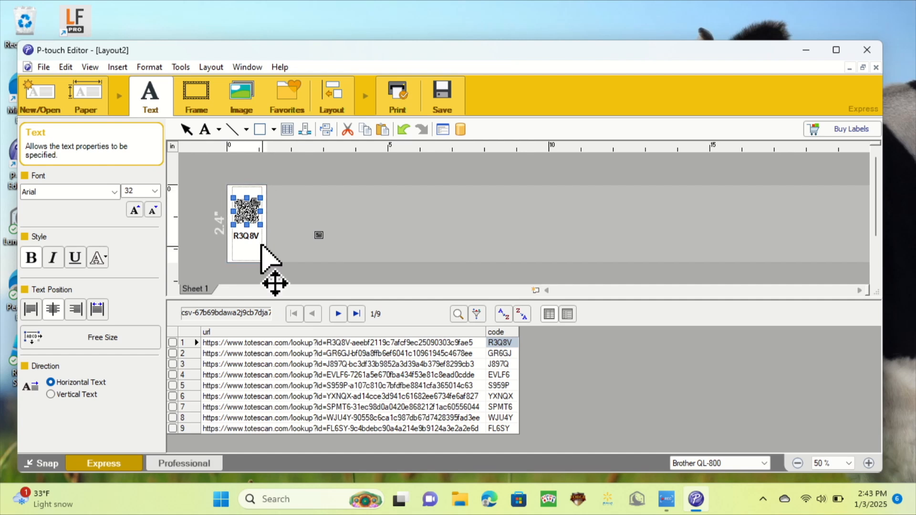
left_click(272, 267)
left_click_drag(265, 253, 306, 254)
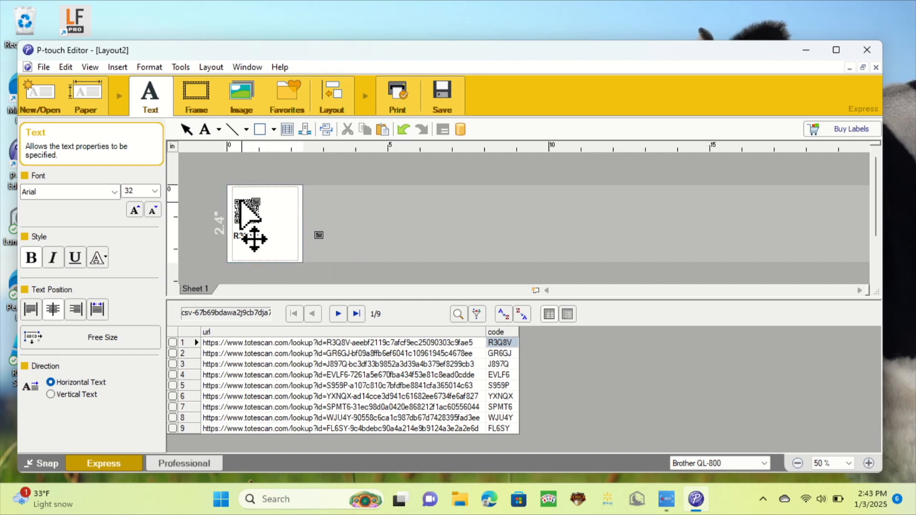
Step: Enlarge the QR code and nudge it left and up on the label
left_click(248, 221)
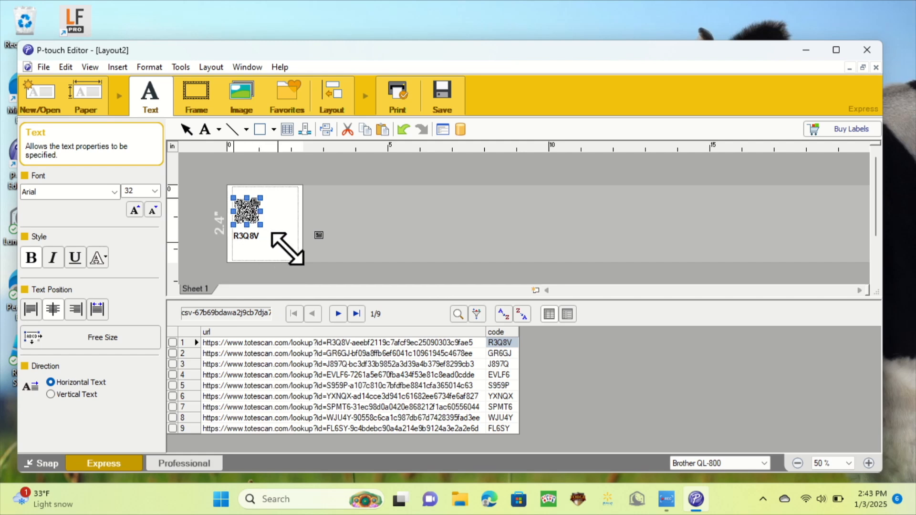
mouse_move(287, 249)
left_mouse_down()
mouse_move(287, 262)
mouse_move(287, 247)
left_mouse_up()
key("Left")
key("Left")
key("Left")
key("Left")
key("Up")
key("Up")
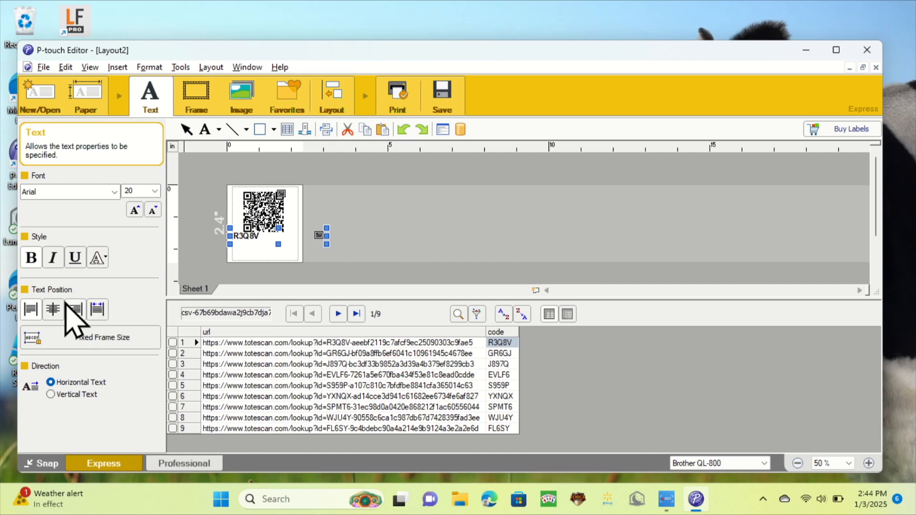
Step: Center-align the code text and narrow its frame to fit within the label
left_click(52, 309)
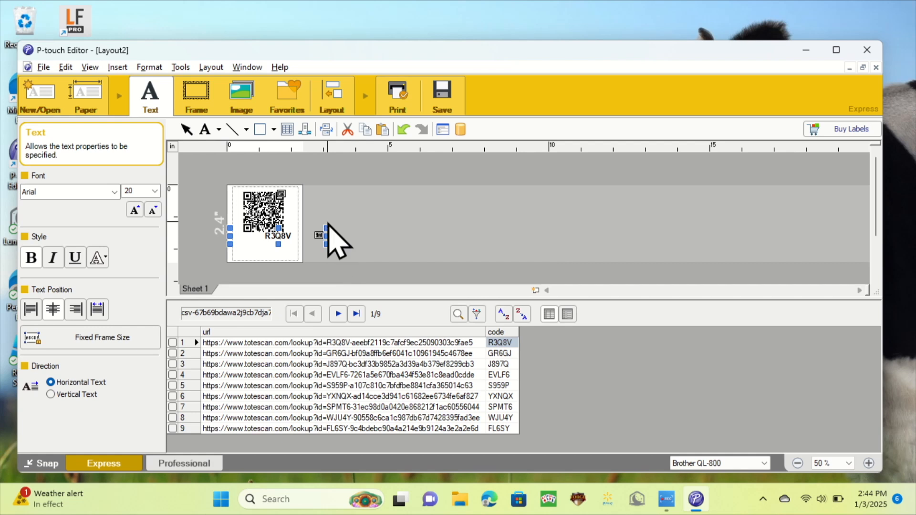
left_click_drag(326, 237, 298, 237)
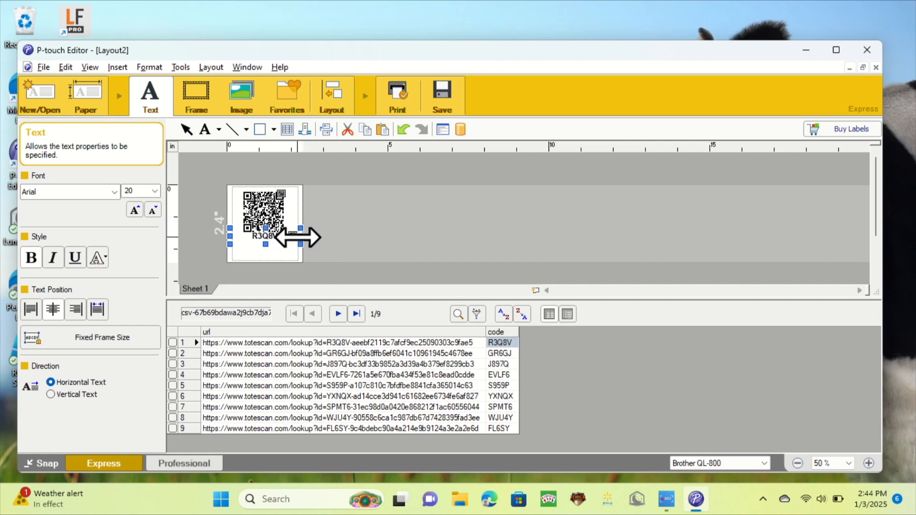
Step: Nudge the code text down and sideways to center it beneath the QR code, then deselect
key("Down")
key("Down")
key("Down")
key("Down")
key("Down")
key("Down")
key("Left")
key("Left")
key("Down")
key("Down")
key("Right")
key("Right")
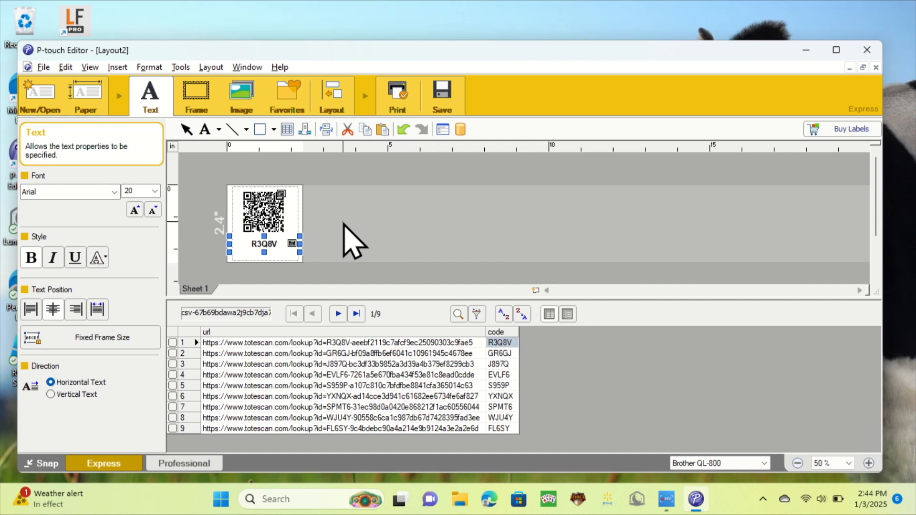
left_click(353, 241)
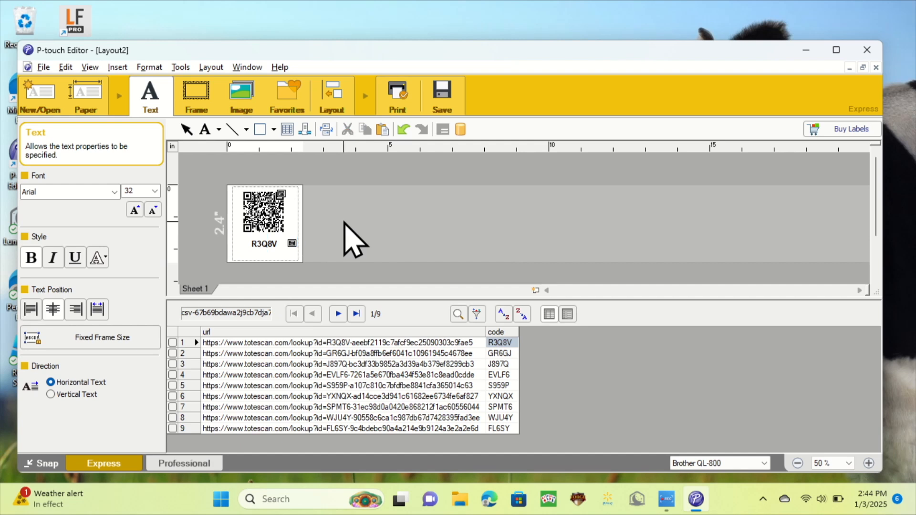